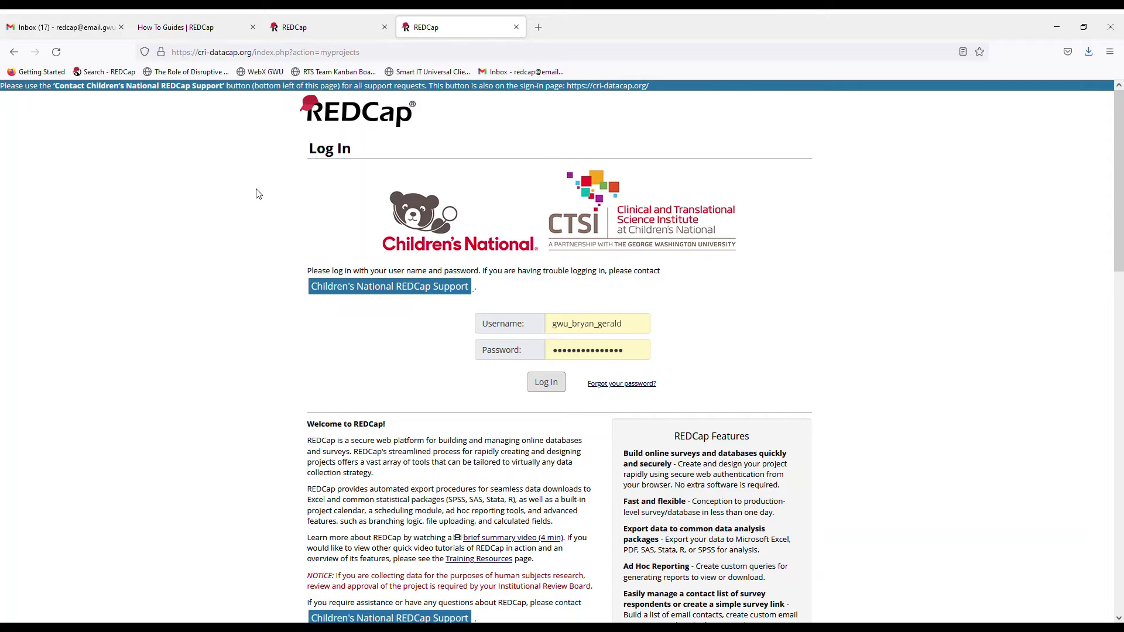
# Log in to Children's National REDCap and open the Schedule A Form project.
pyautogui.click(548, 386)
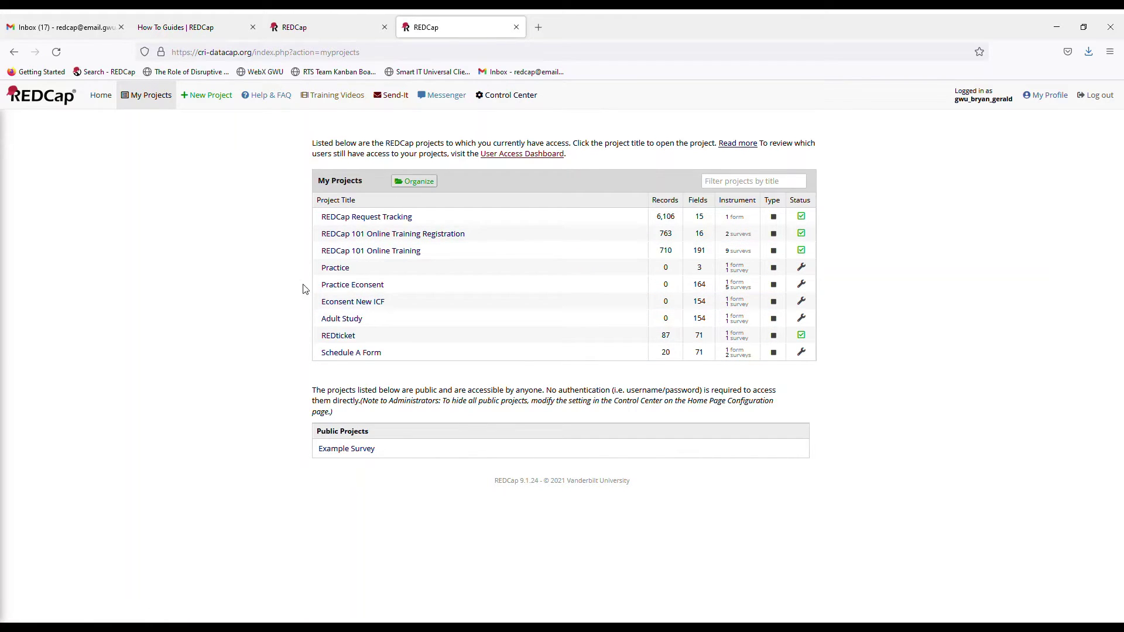
pyautogui.click(364, 357)
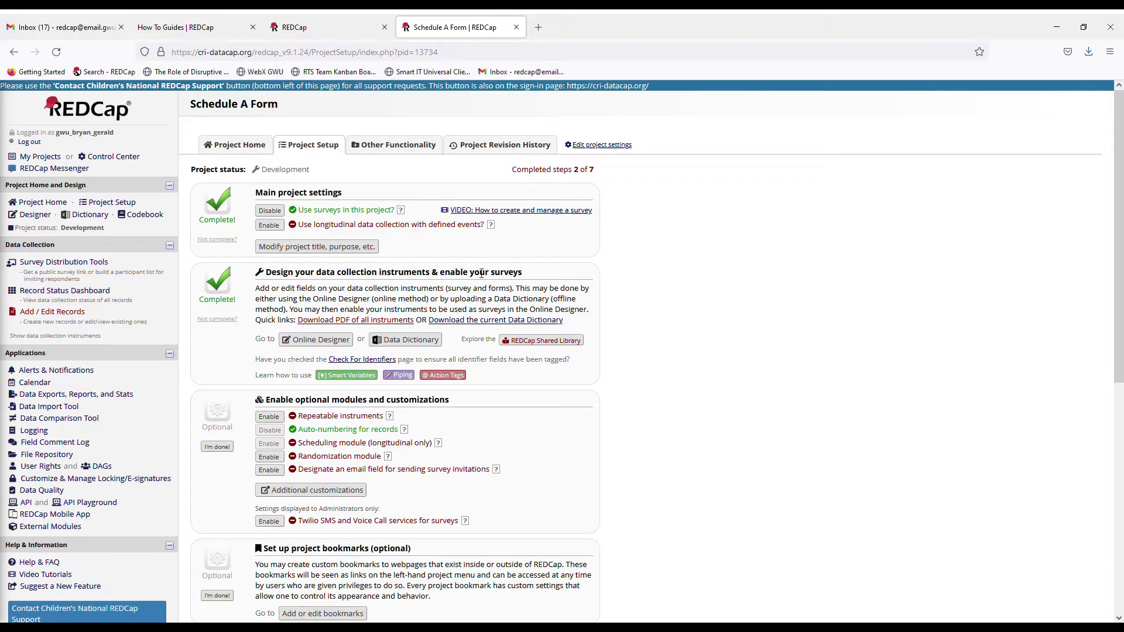
# Under Other Functionality, choose Download metadata & data (XML) for a full project backup.
pyautogui.click(398, 147)
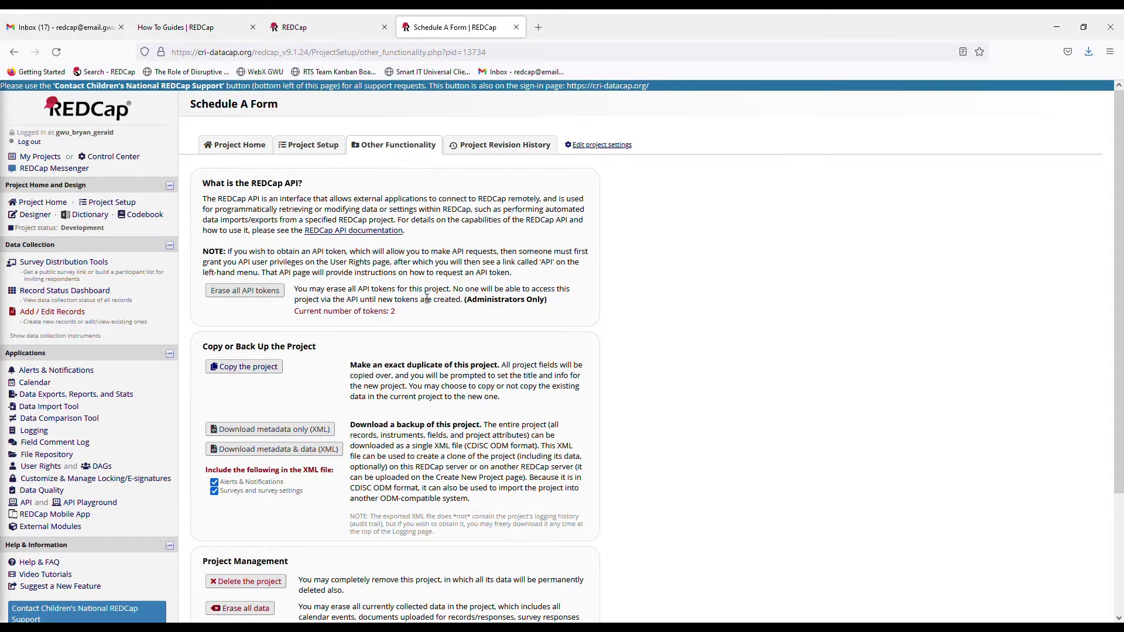
pyautogui.scroll(-2, 408, 293)
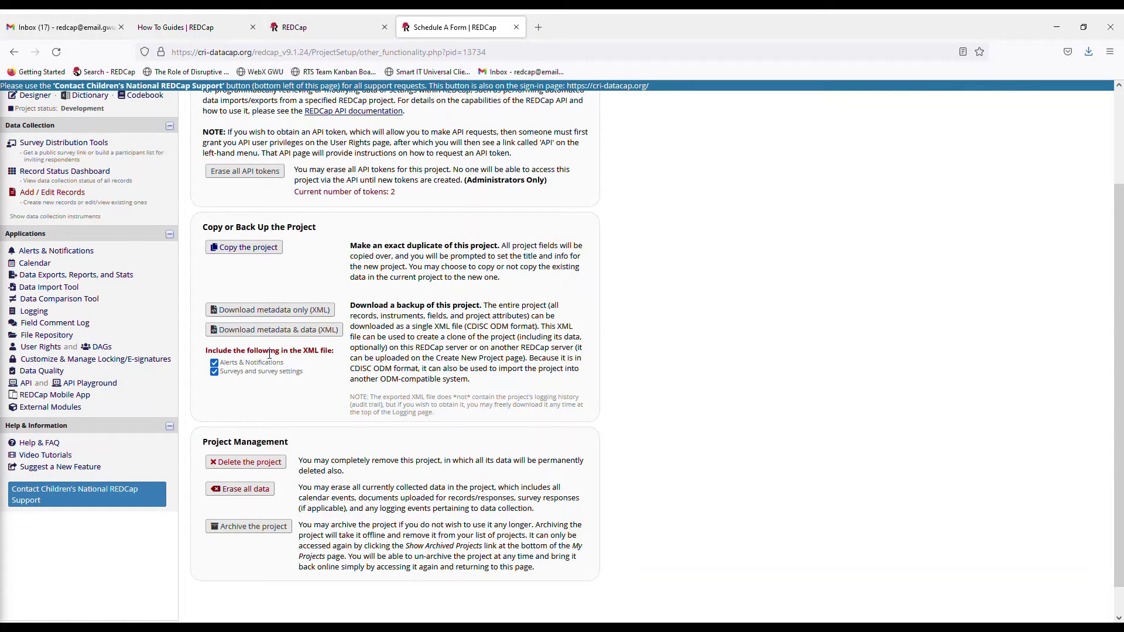
pyautogui.click(267, 331)
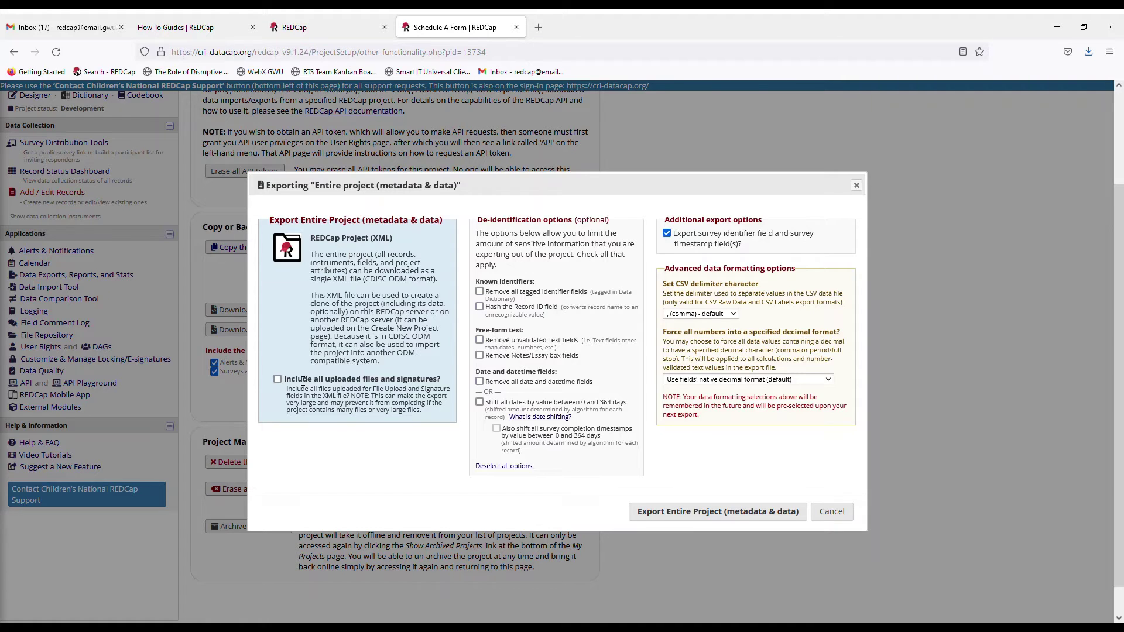
# Include all uploaded files and signatures, then export the entire project with metadata and data.
pyautogui.moveTo(285, 379); pyautogui.dragTo(433, 384)
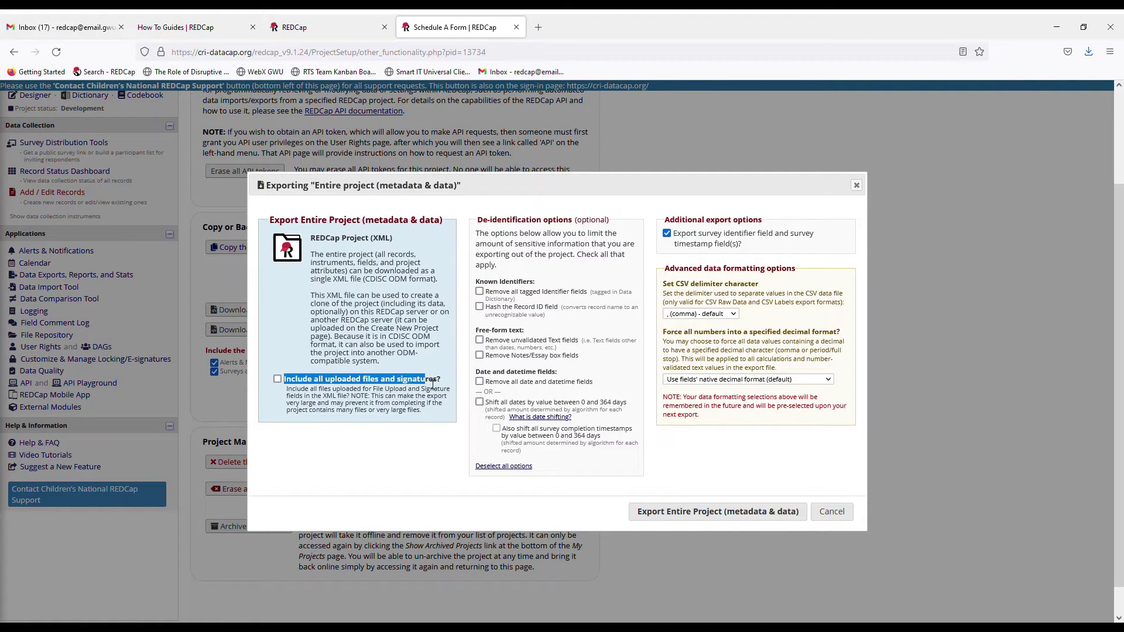
pyautogui.click(275, 389)
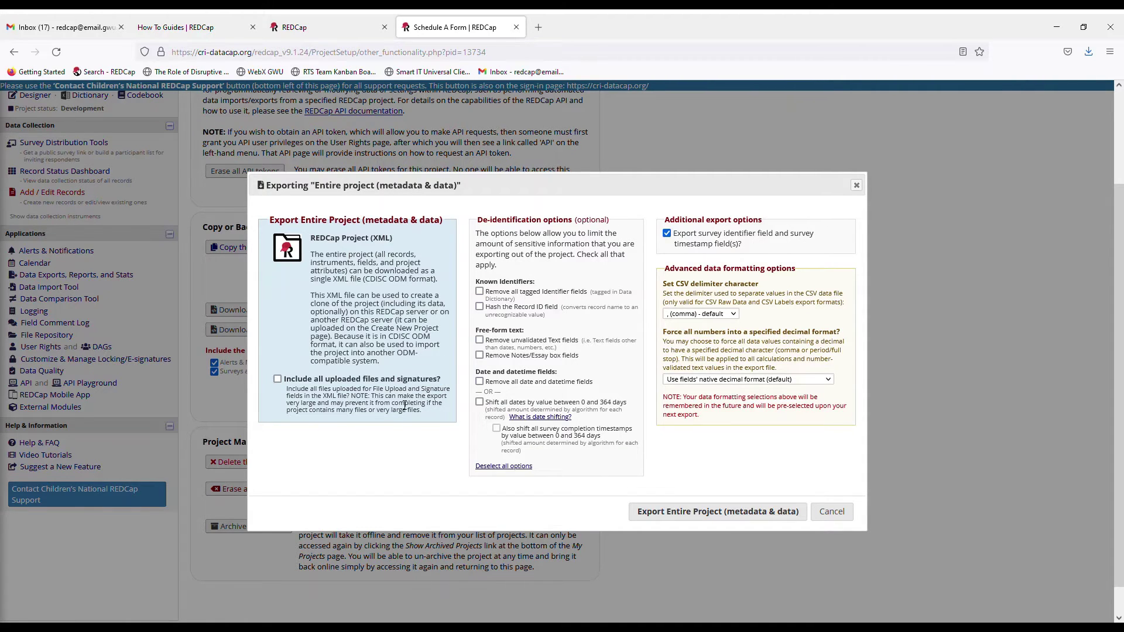
pyautogui.click(278, 380)
pyautogui.click(659, 519)
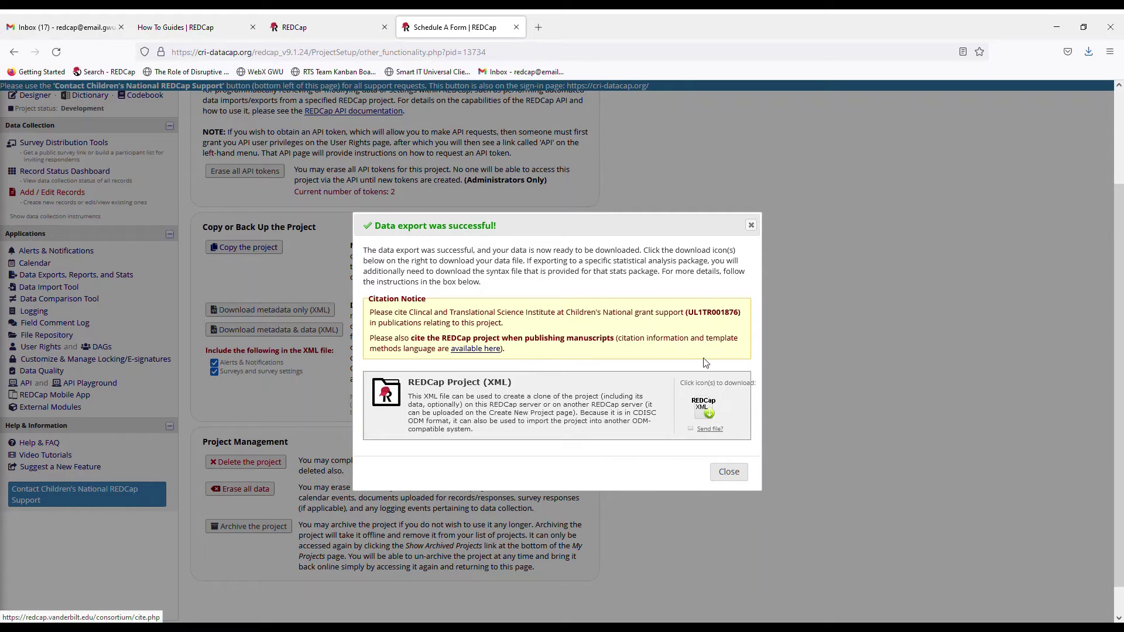
# Download the exported REDCap Project XML file from the success dialog.
pyautogui.click(712, 406)
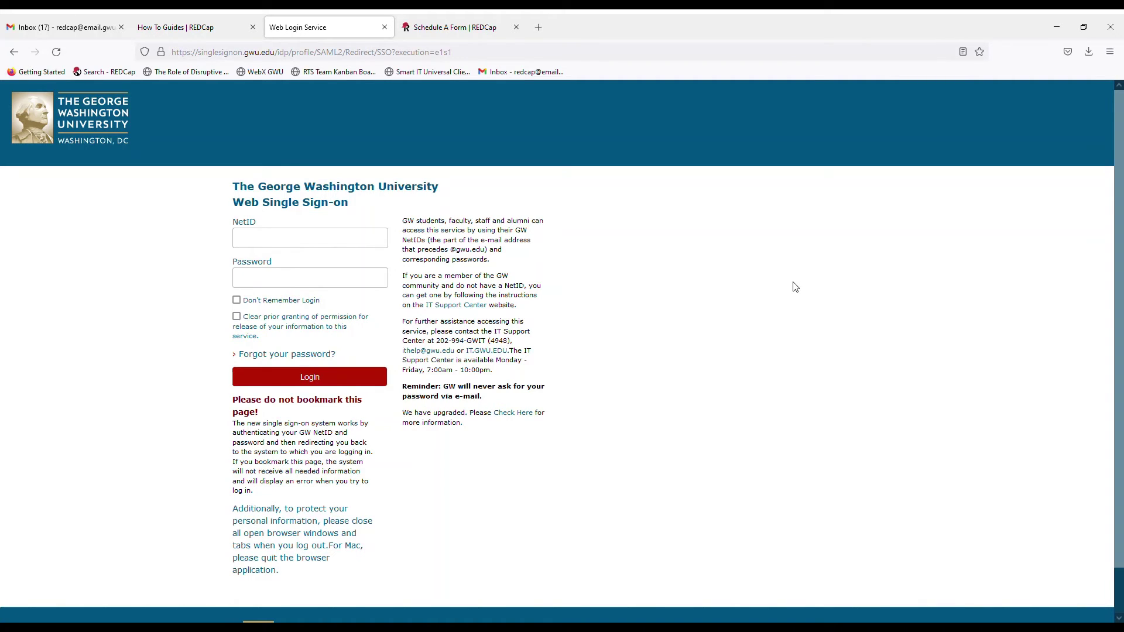
# Sign in to GWU REDCap with the saved NetID credentials and start a New Project.
pyautogui.click(297, 242)
pyautogui.click(288, 258)
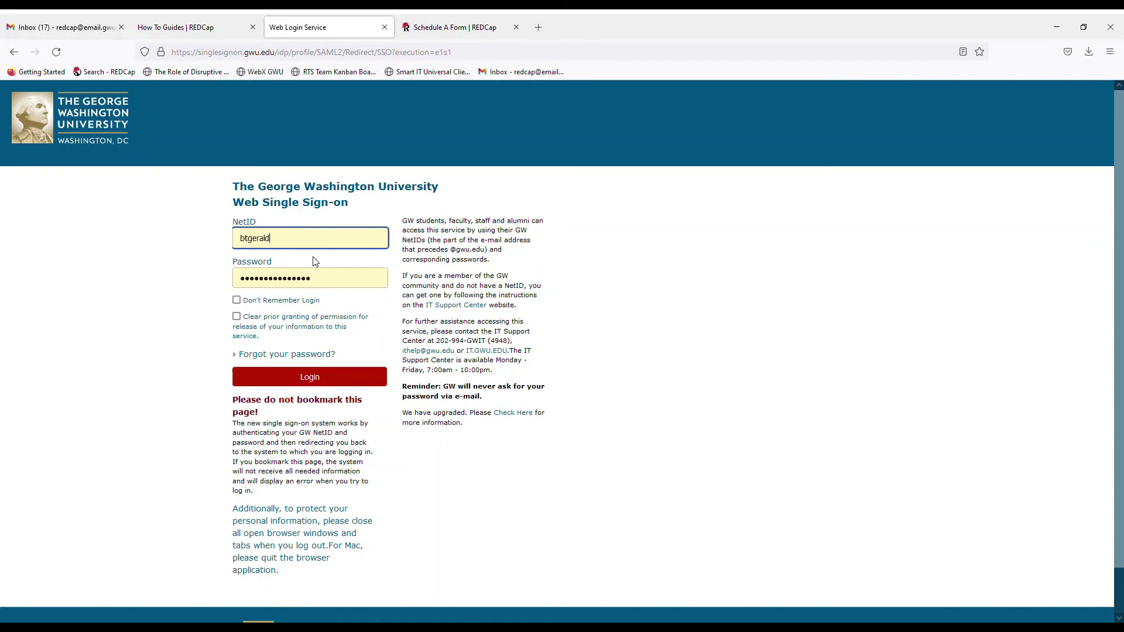
pyautogui.click(350, 377)
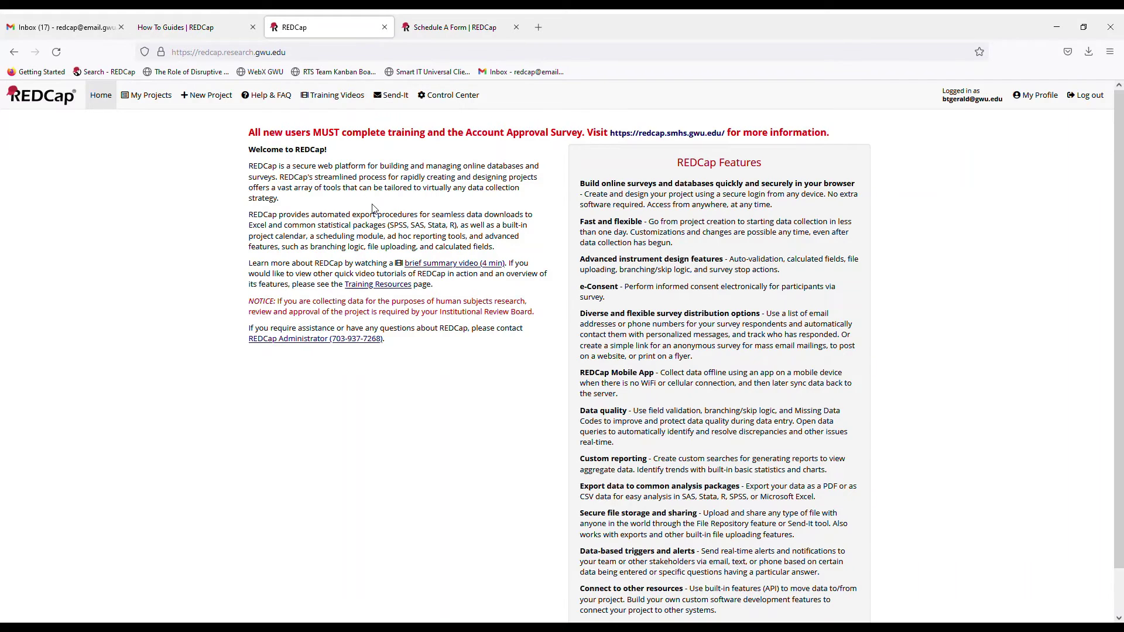
pyautogui.click(171, 103)
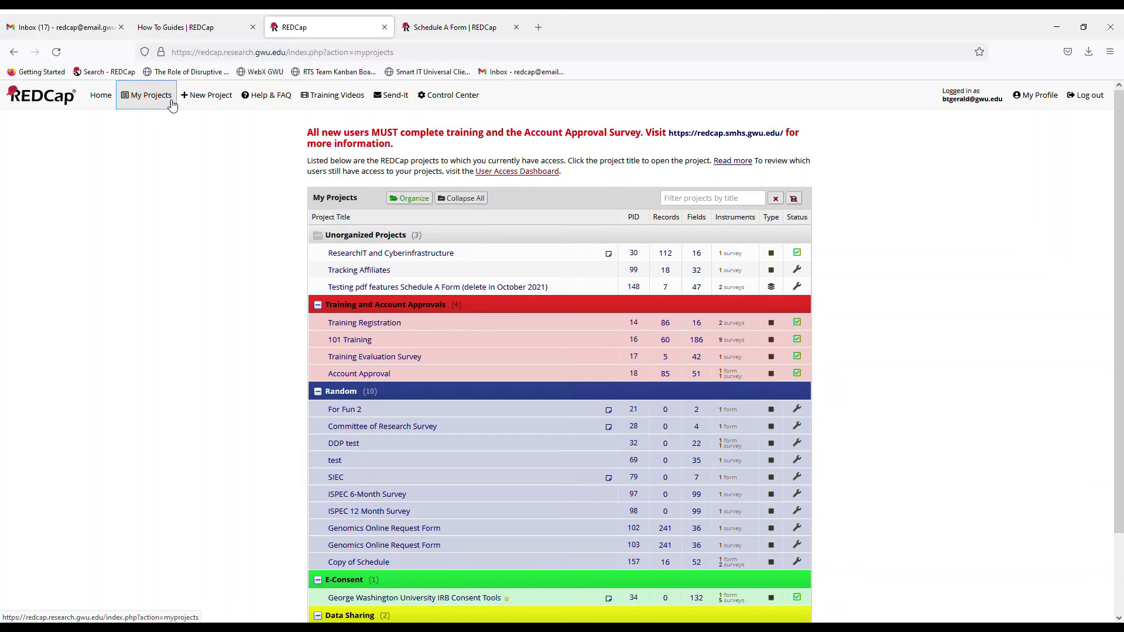
pyautogui.click(204, 103)
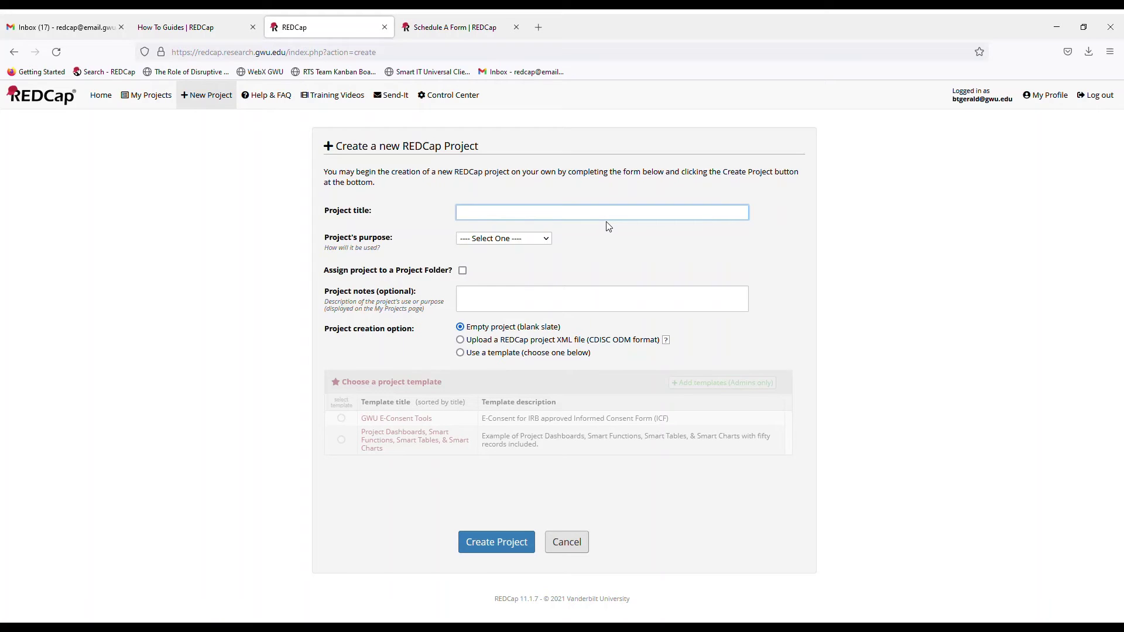
# Create 'Schedule A Form' for Operational Support from the uploaded REDCap project XML file.
pyautogui.write('Schedule A Form')
pyautogui.click(509, 239)
pyautogui.click(511, 286)
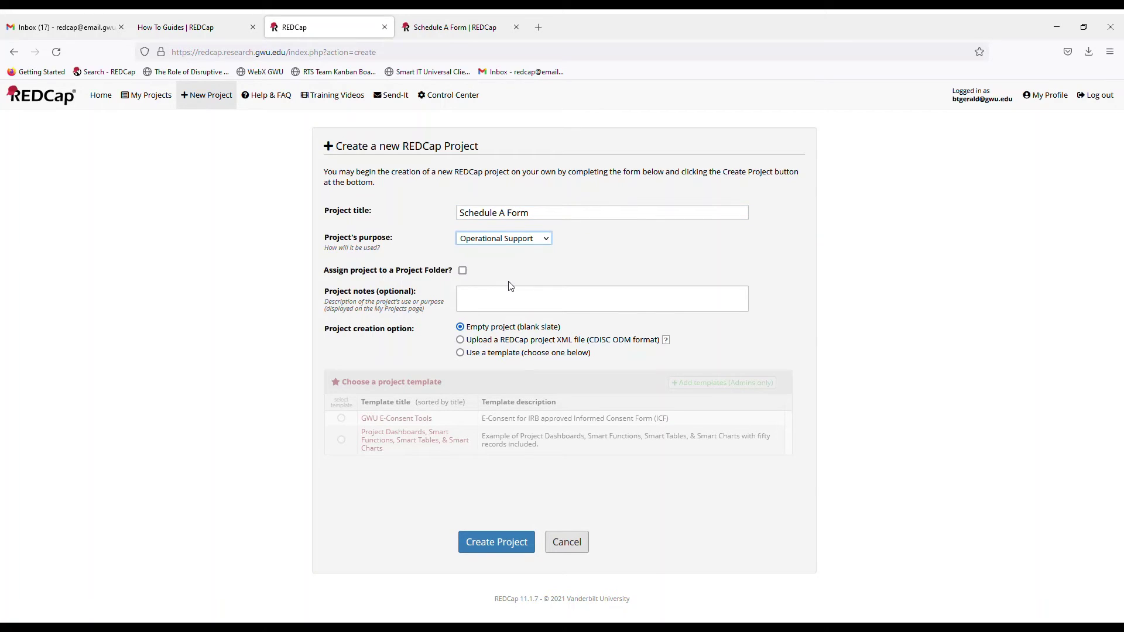
pyautogui.click(521, 269)
pyautogui.click(460, 341)
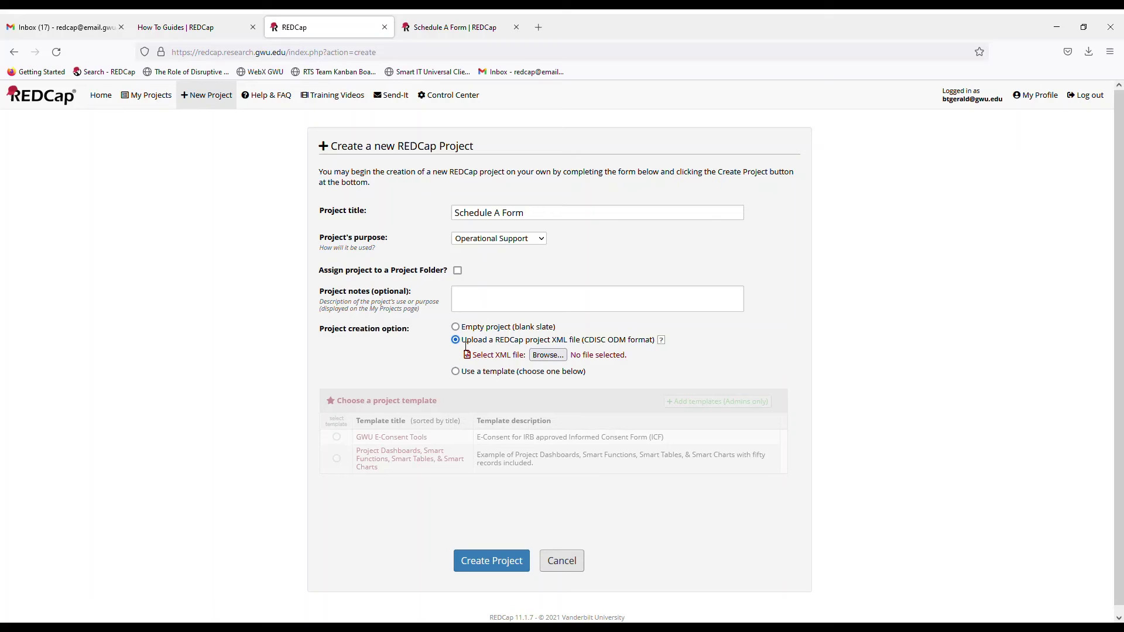
pyautogui.click(551, 355)
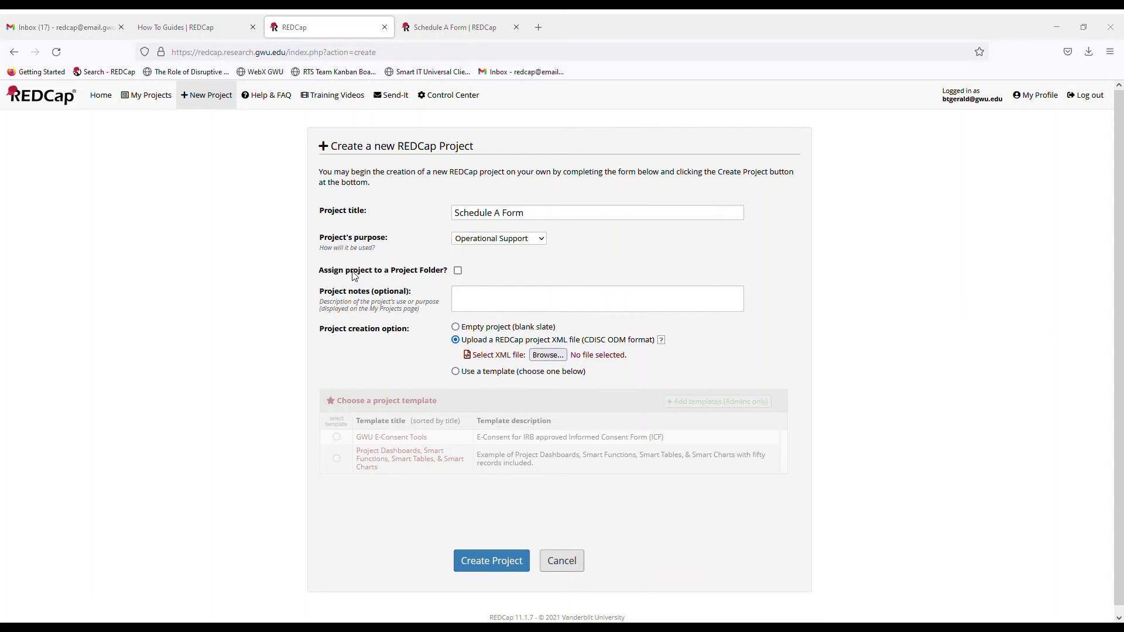
pyautogui.click(488, 560)
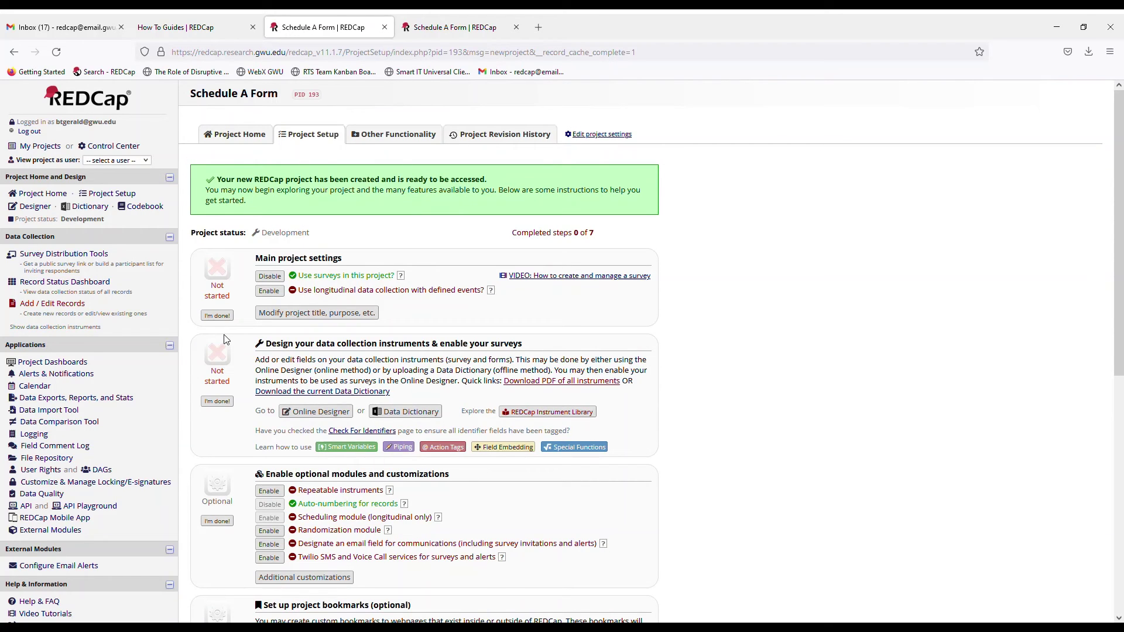
# Review the new project's records on the Record Status Dashboard.
pyautogui.click(36, 207)
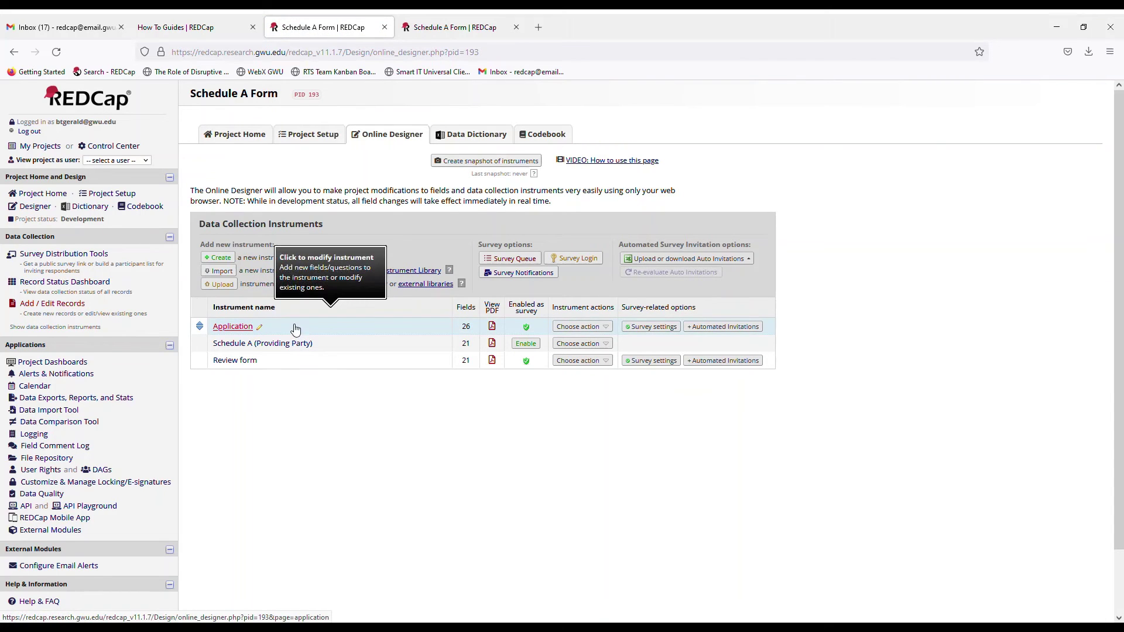
pyautogui.click(80, 283)
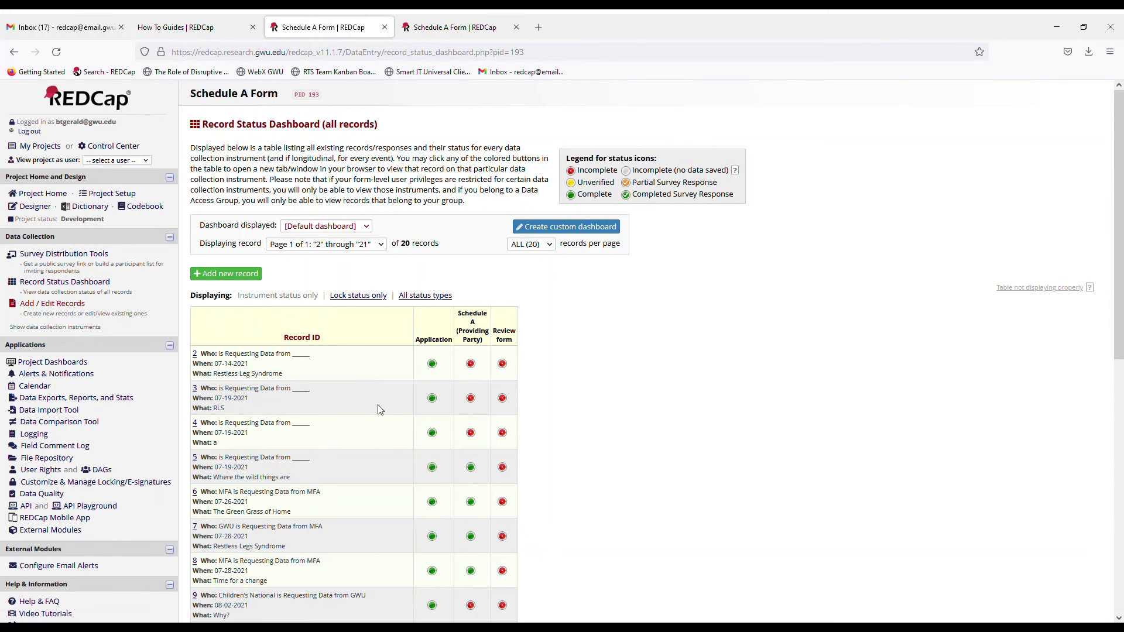
pyautogui.scroll(-7, 375, 422)
pyautogui.scroll(7, 374, 423)
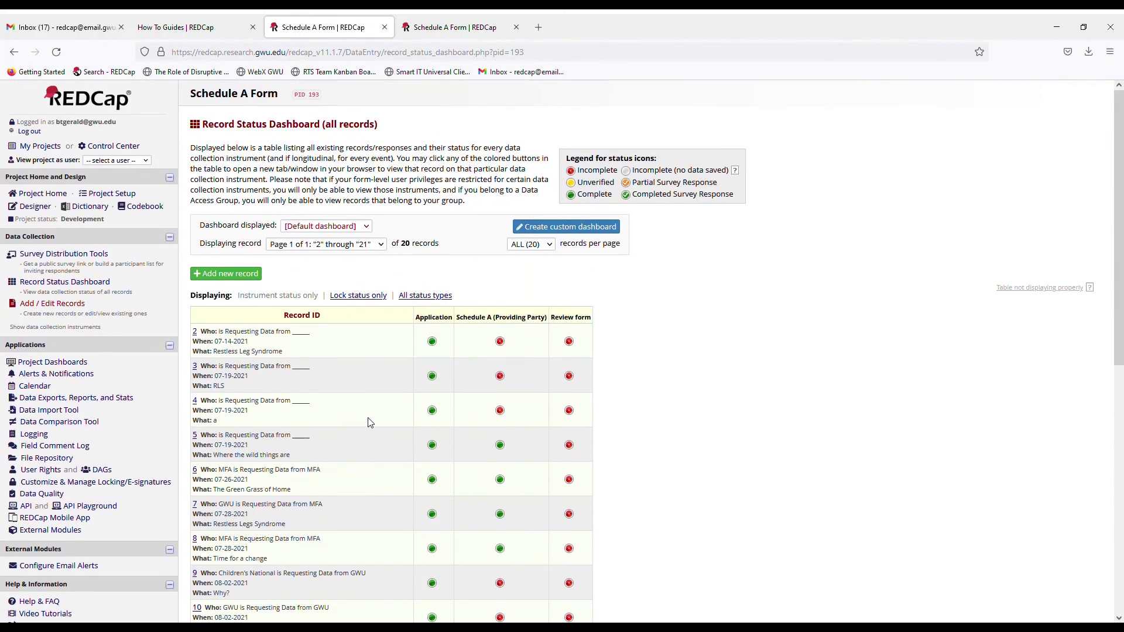
# Look over Alerts & Notifications, then go to the External Modules manager.
pyautogui.click(54, 378)
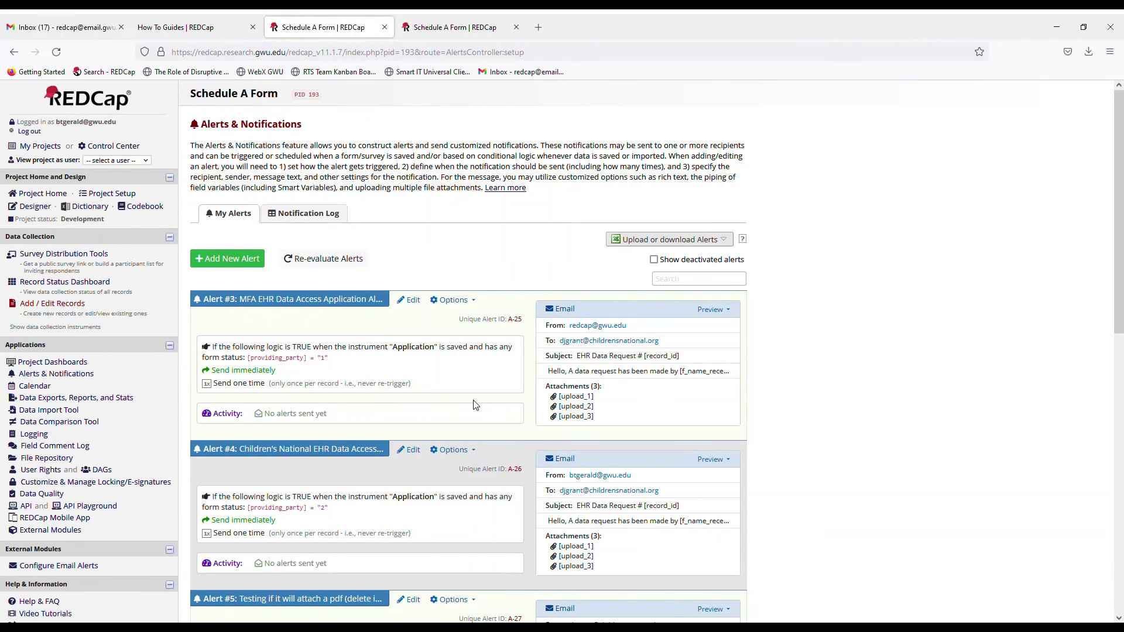
pyautogui.scroll(-4, 472, 402)
pyautogui.scroll(4, 467, 404)
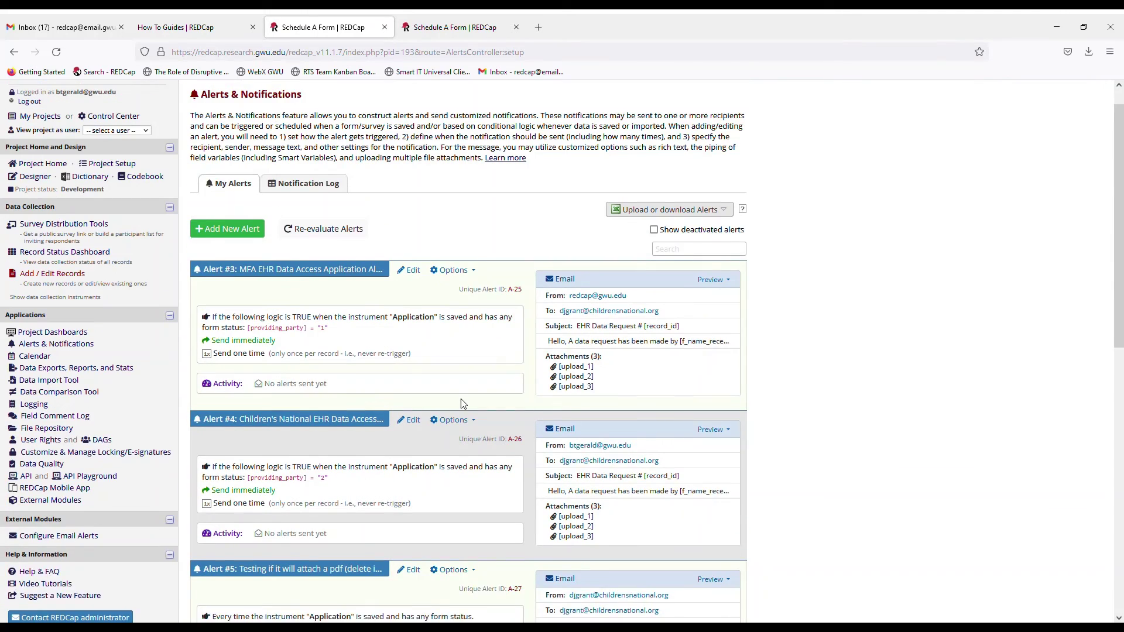
pyautogui.click(69, 530)
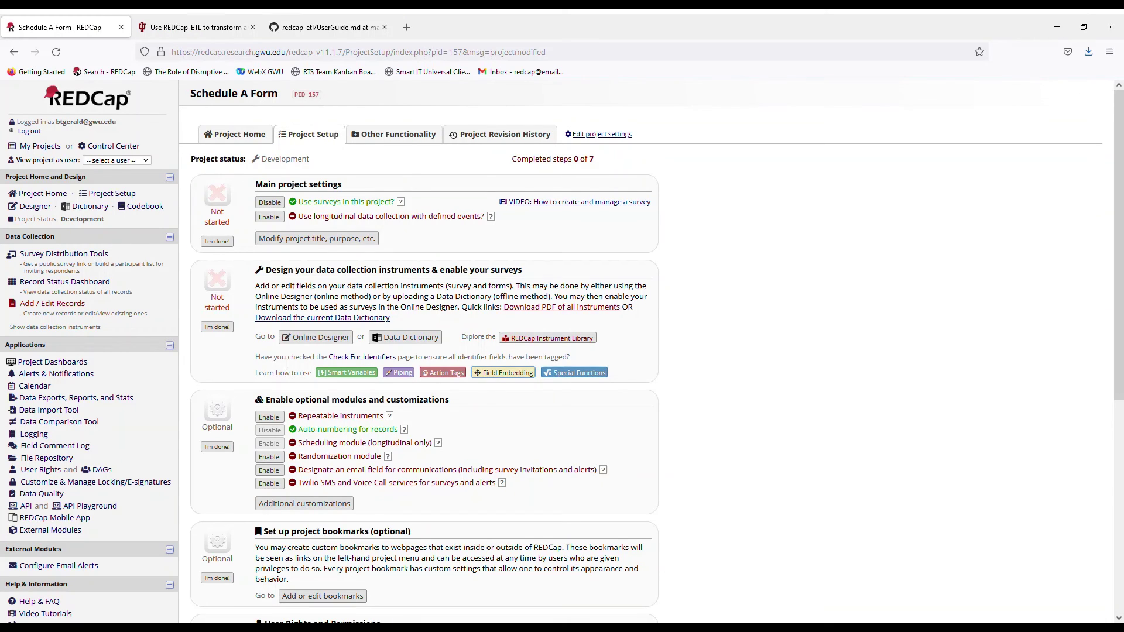
# Move Schedule A Form to production from Project Setup, choosing to delete all existing data.
pyautogui.click(235, 135)
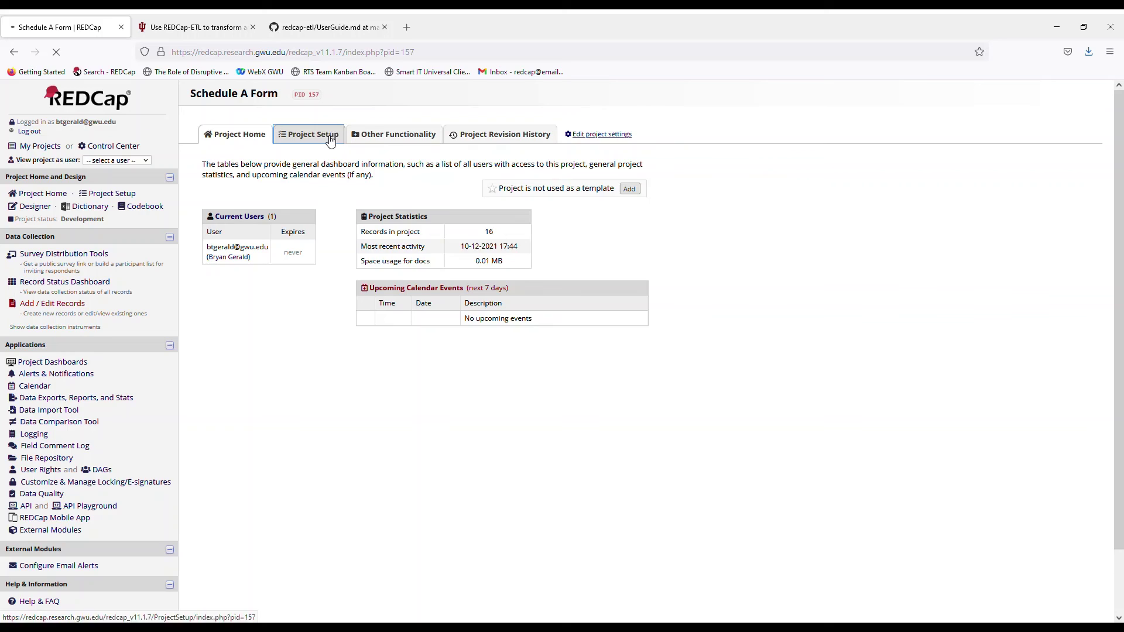
pyautogui.click(331, 137)
pyautogui.scroll(-6, 304, 378)
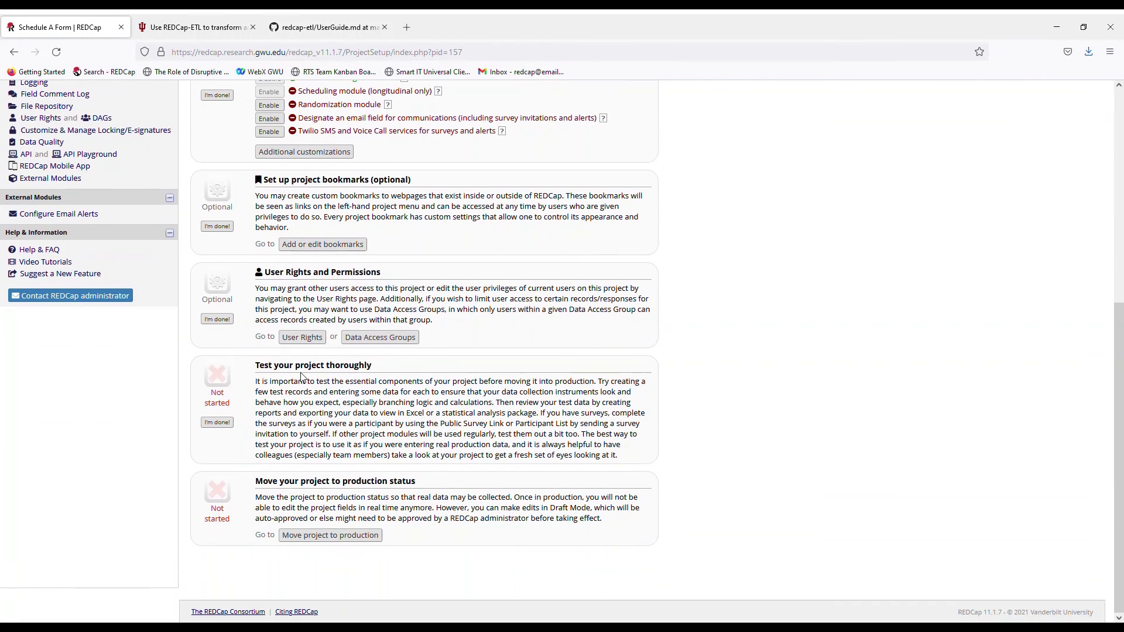
pyautogui.click(322, 535)
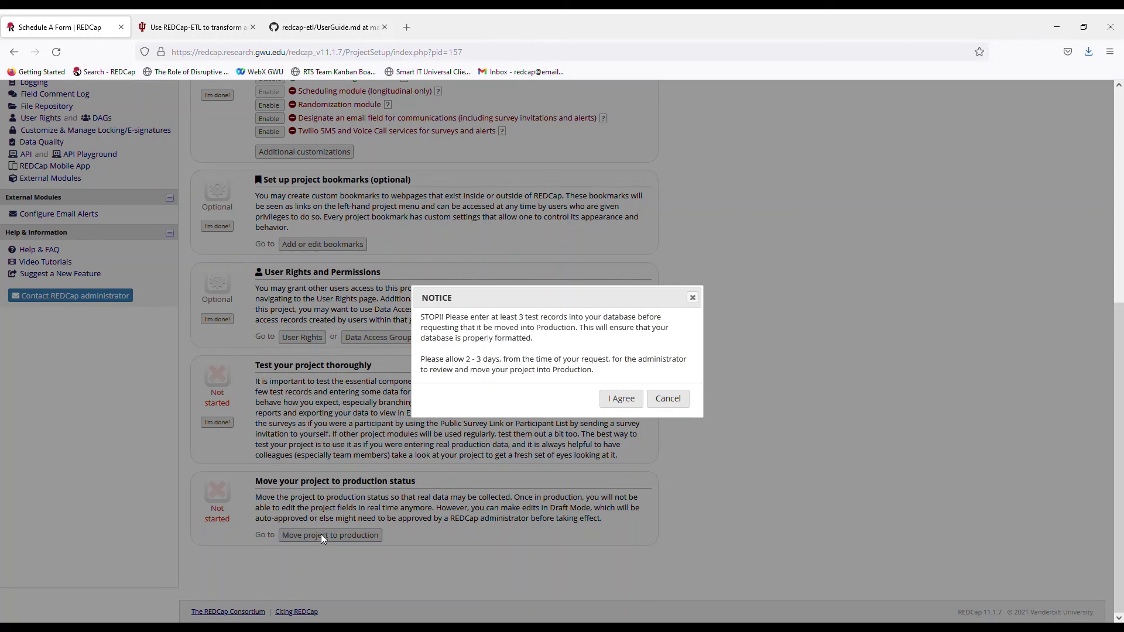
pyautogui.click(632, 405)
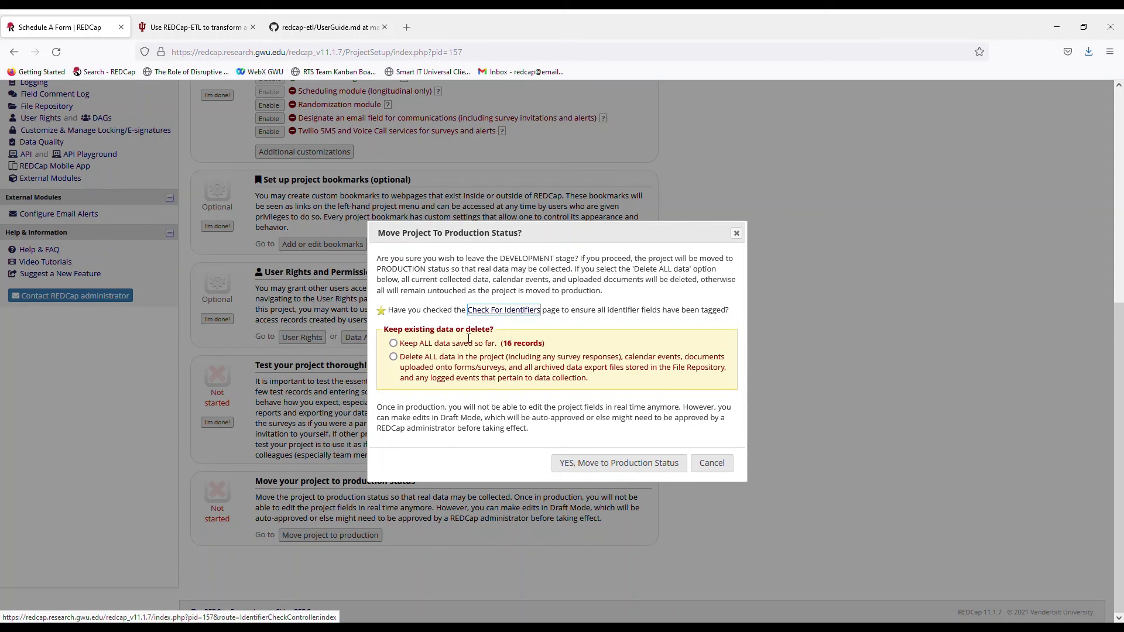
pyautogui.click(413, 360)
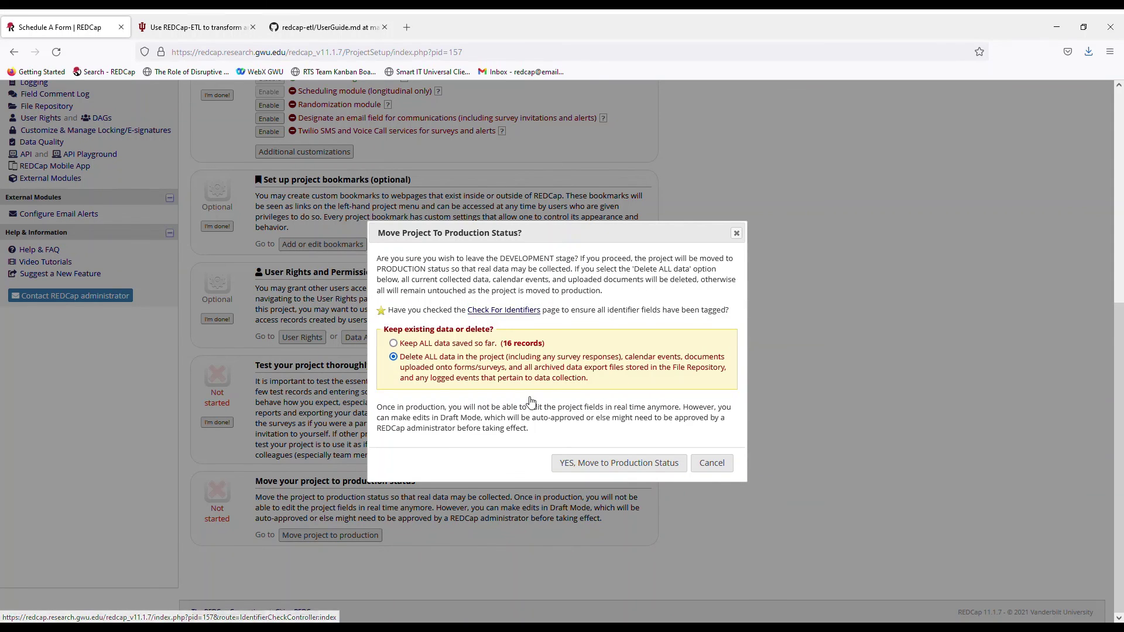
pyautogui.click(583, 464)
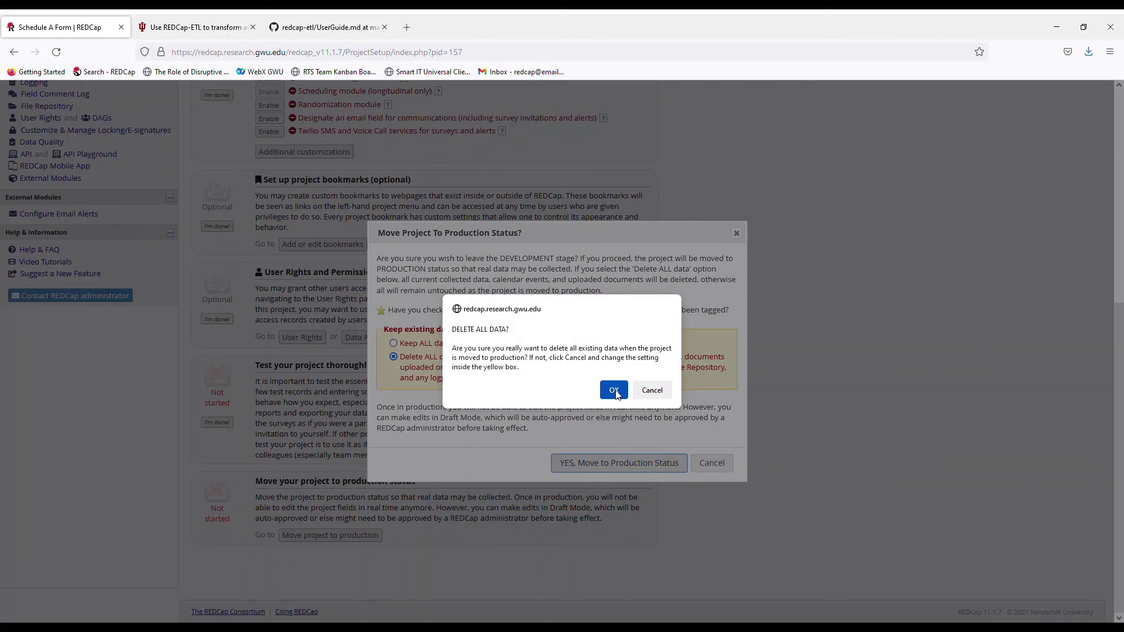
pyautogui.click(613, 390)
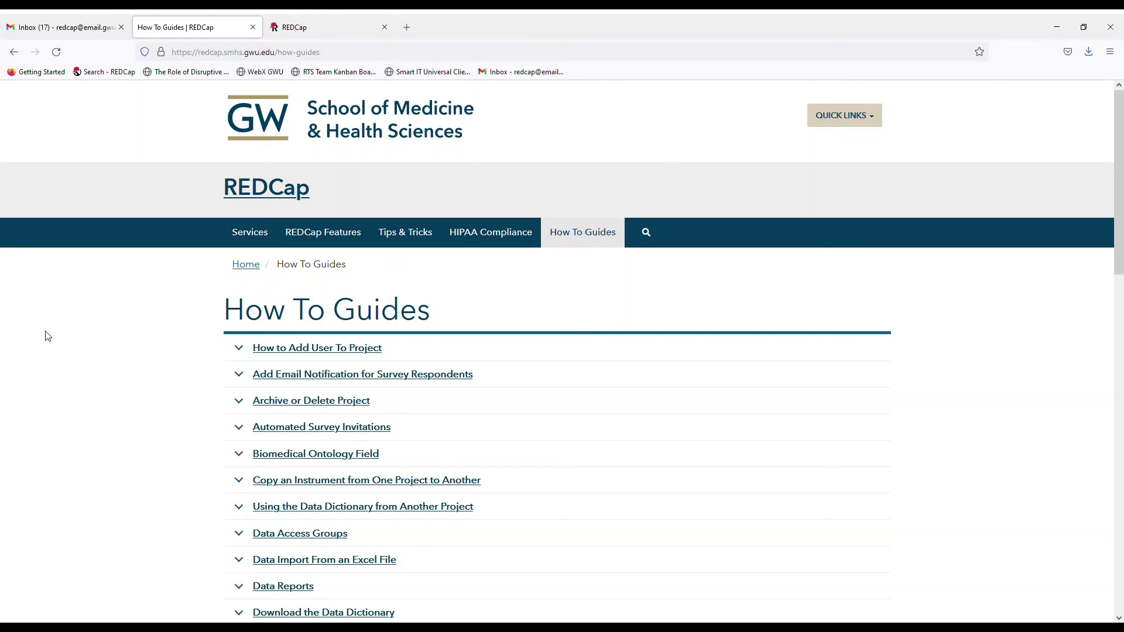
# Expand the 'Moving a Project from Children's National CTSI to GWU REDCap' guide to show its PDF.
pyautogui.scroll(-3, 323, 307)
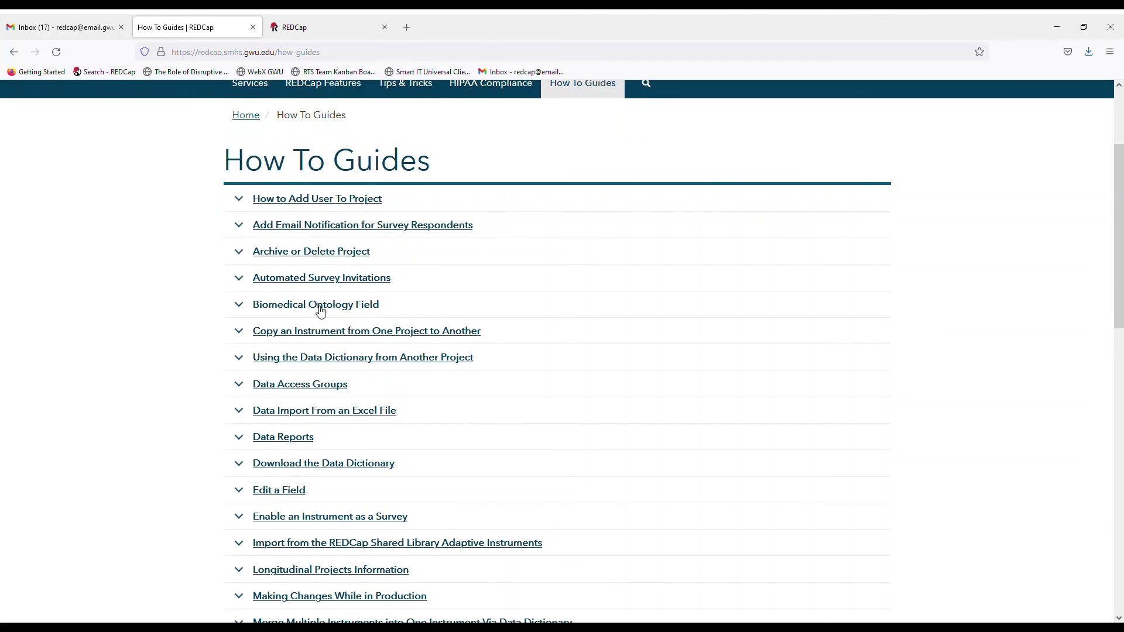
pyautogui.scroll(-3, 262, 303)
pyautogui.scroll(-3, 264, 305)
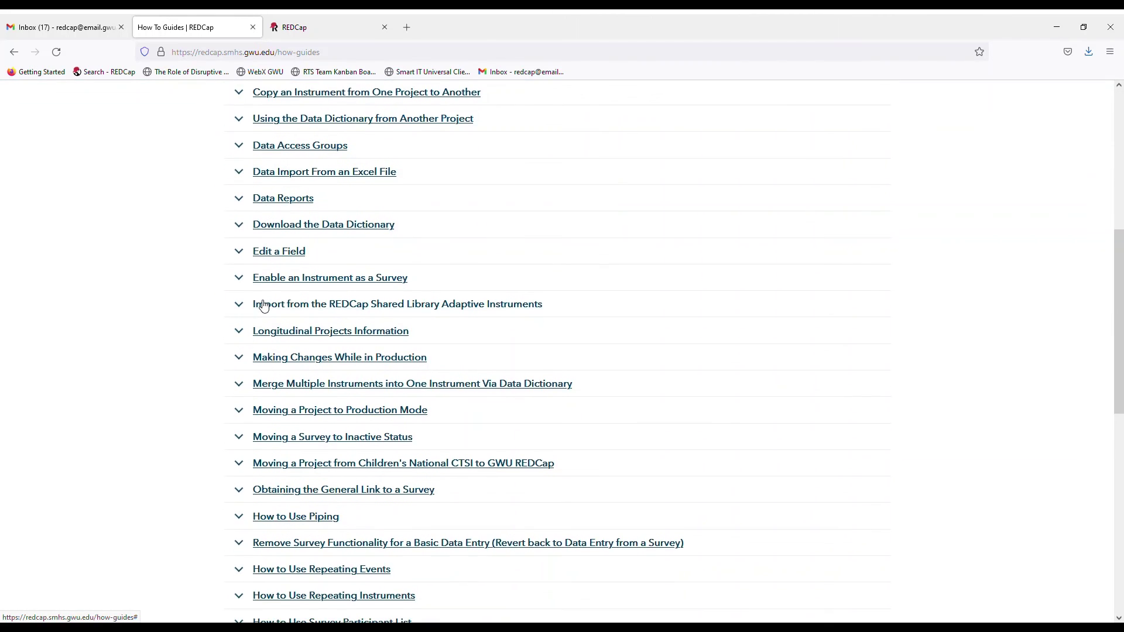
pyautogui.scroll(-3, 261, 301)
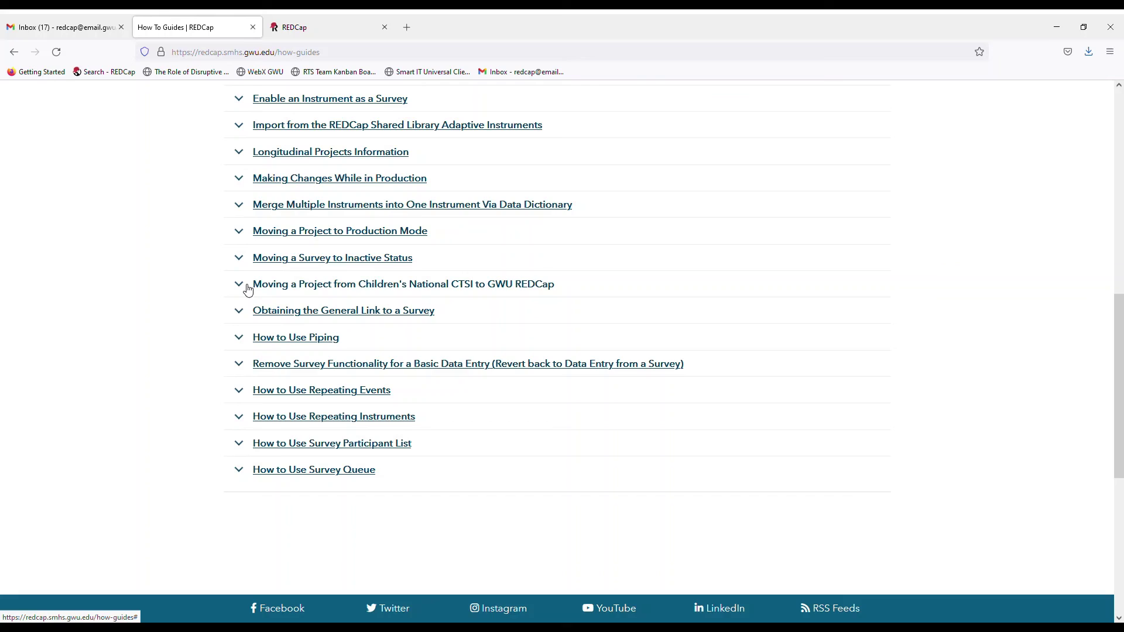
pyautogui.click(244, 286)
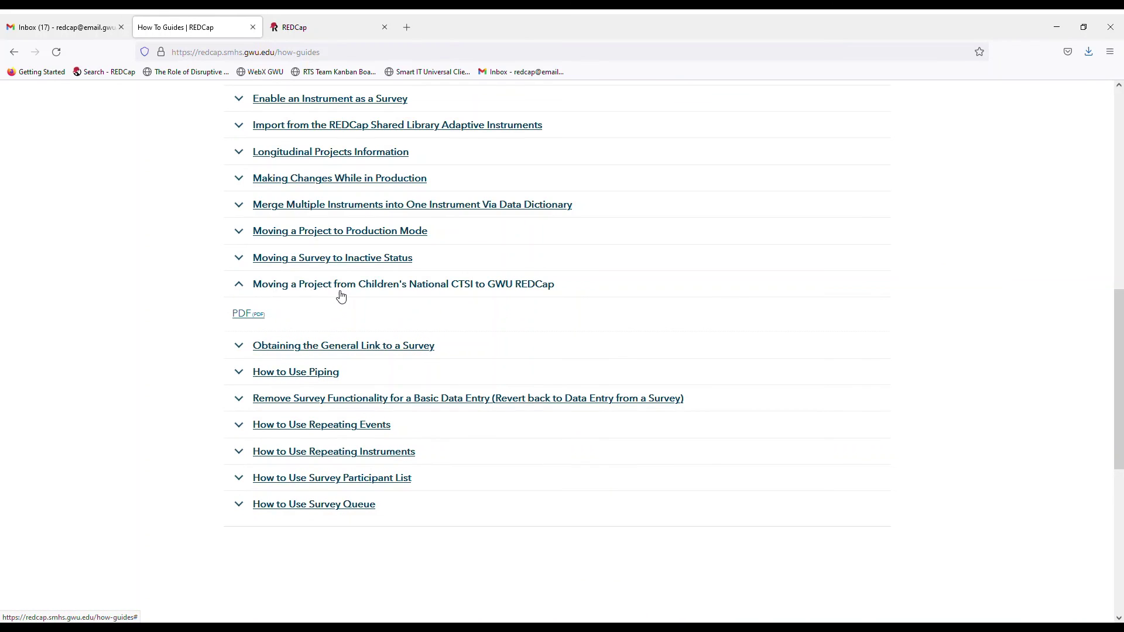